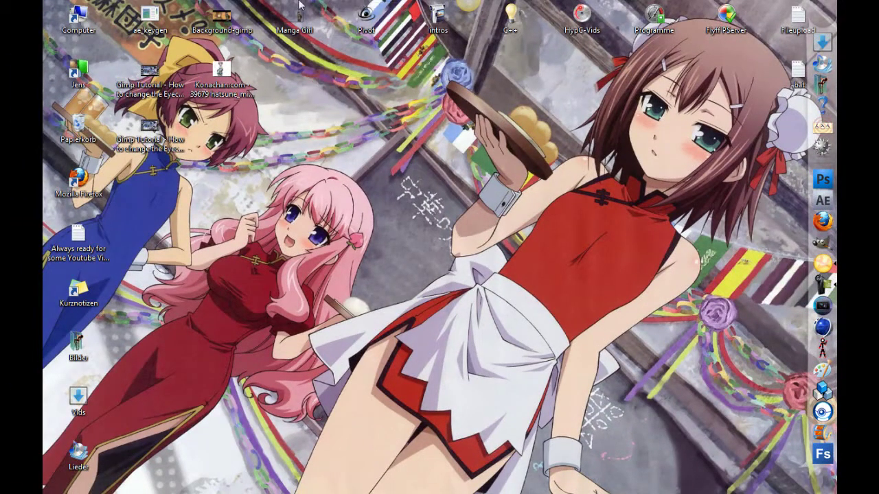
Open the Konachan anime image in Windows Photo Viewer and move its window into place
double_click(225, 74)
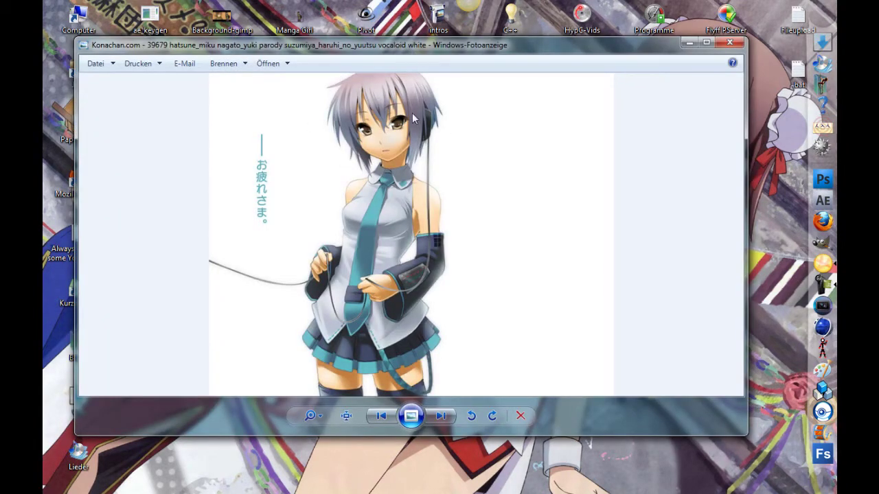
drag(438, 50, 461, 112)
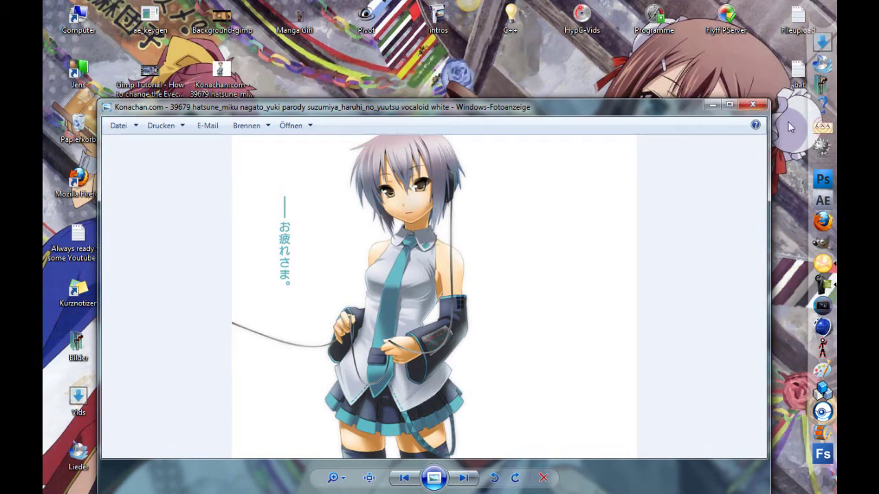
click(755, 107)
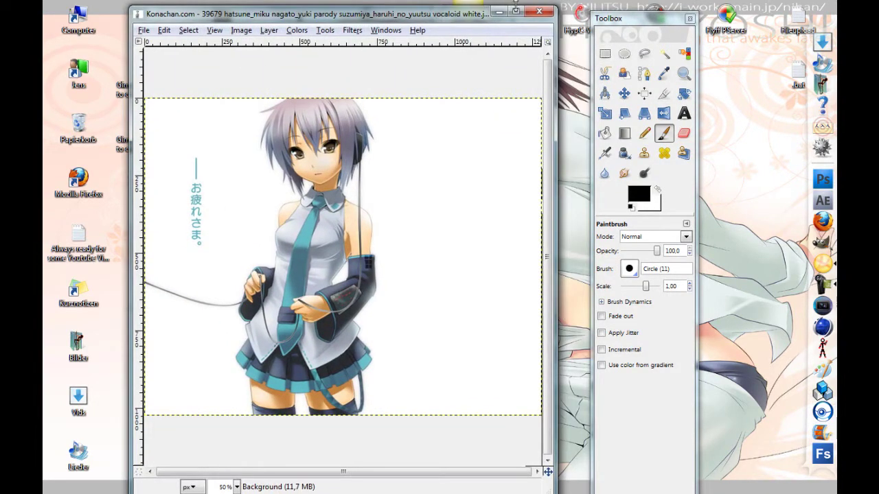
Maximize the GIMP image window and zoom to 200% on the character's face
click(515, 10)
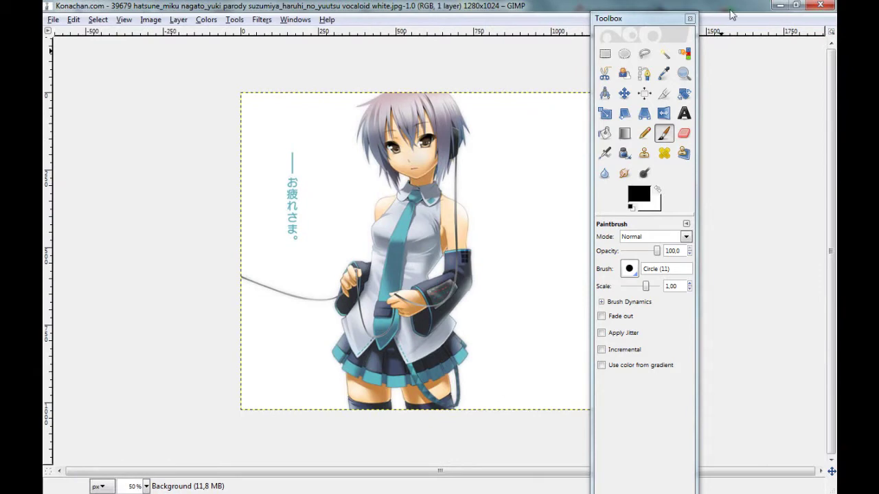
click(145, 486)
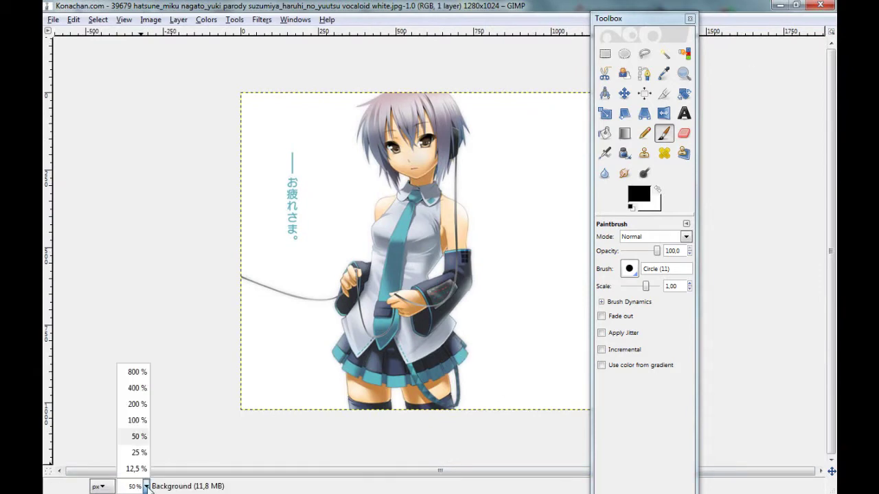
click(137, 402)
scroll(502, 265, up, 10)
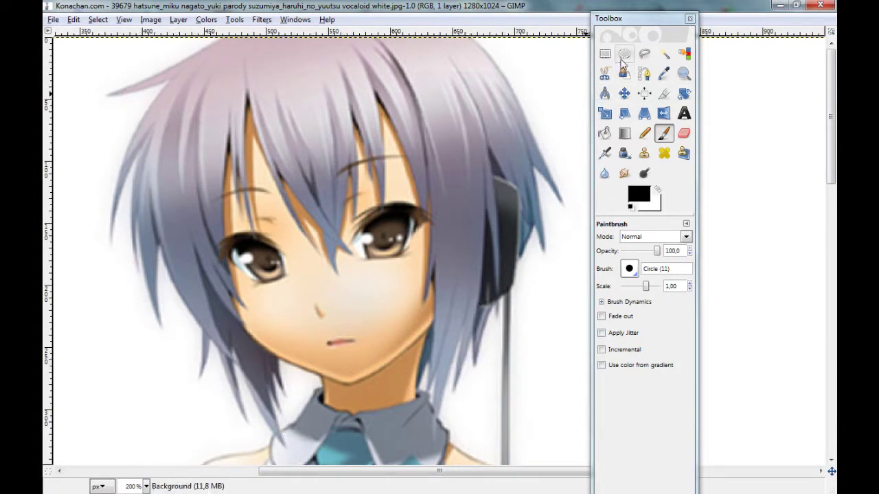
Outline the grey hair with the Free Select tool, close the shape, and copy it with Ctrl+C
click(645, 56)
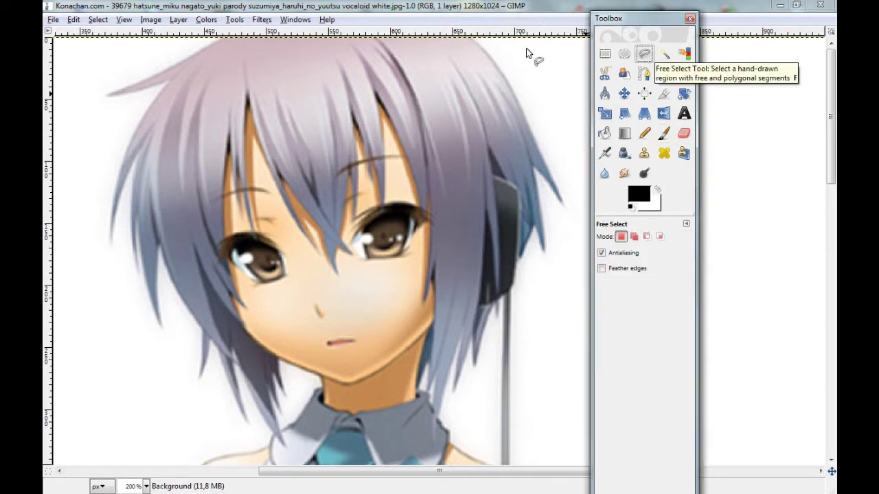
click(215, 43)
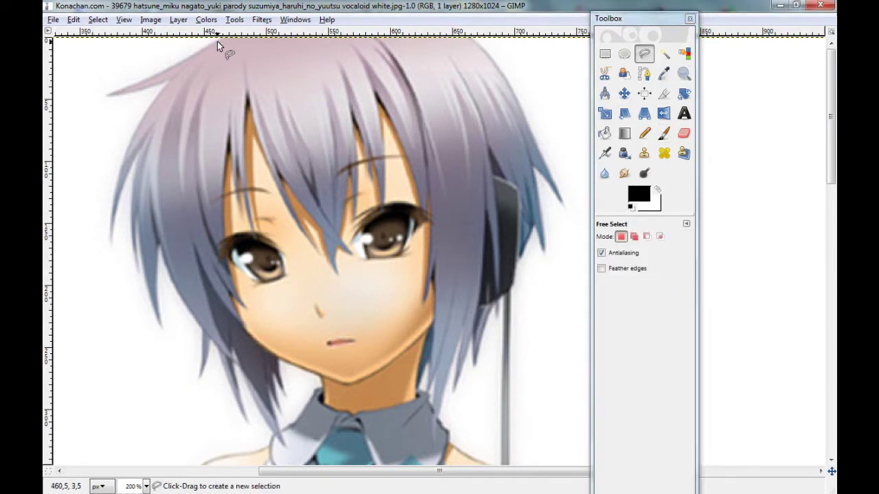
click(199, 50)
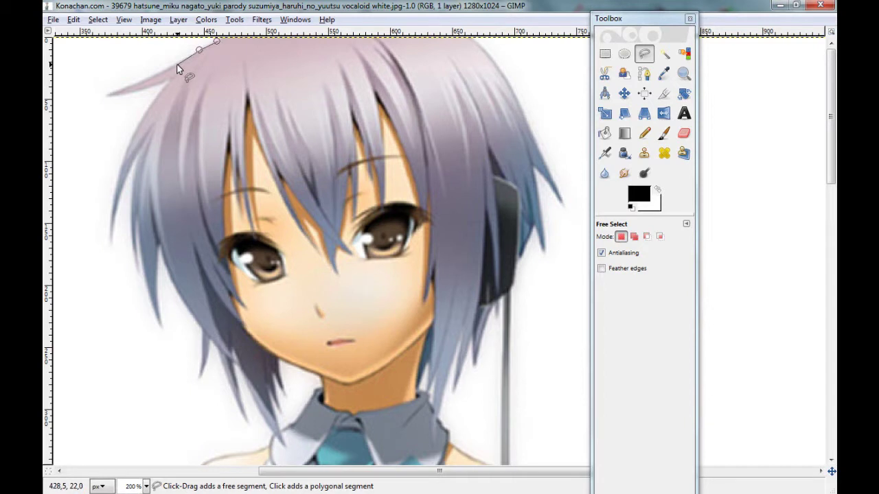
click(175, 64)
click(150, 77)
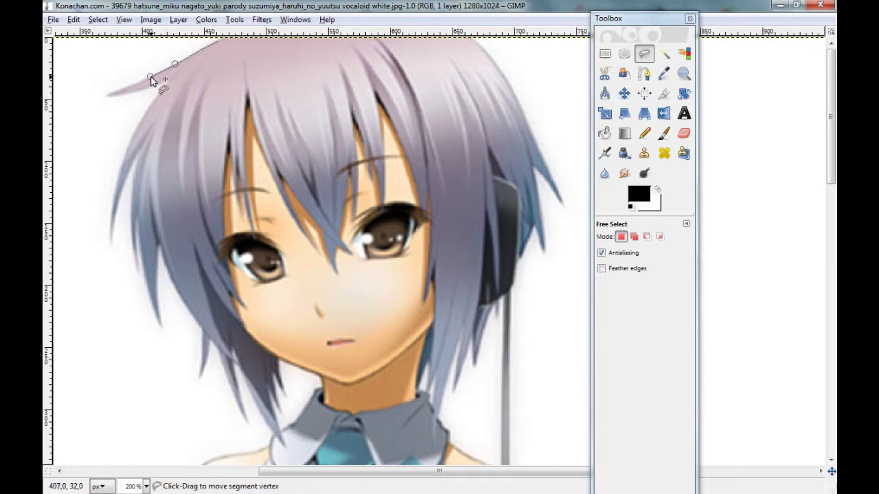
click(128, 87)
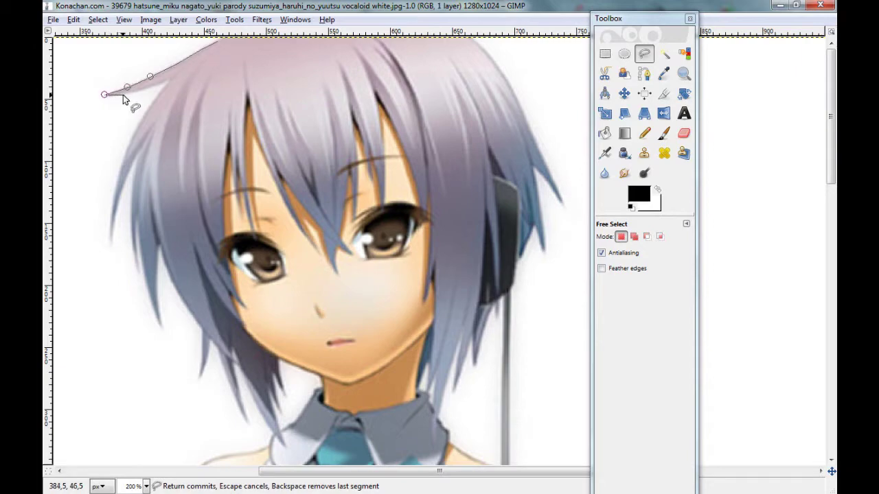
click(104, 94)
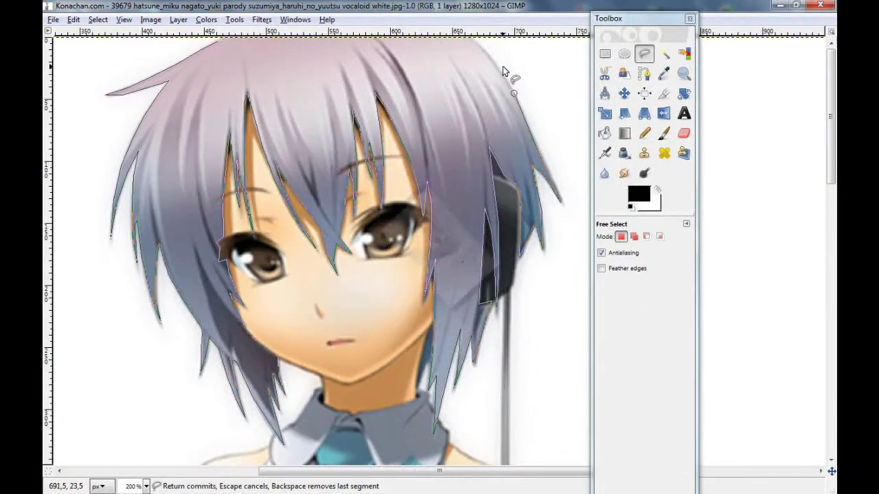
click(494, 64)
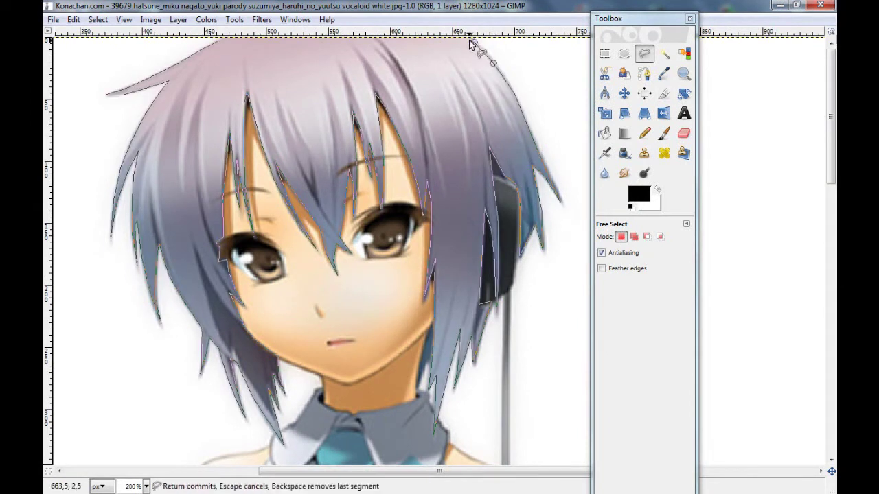
drag(471, 39, 223, 43)
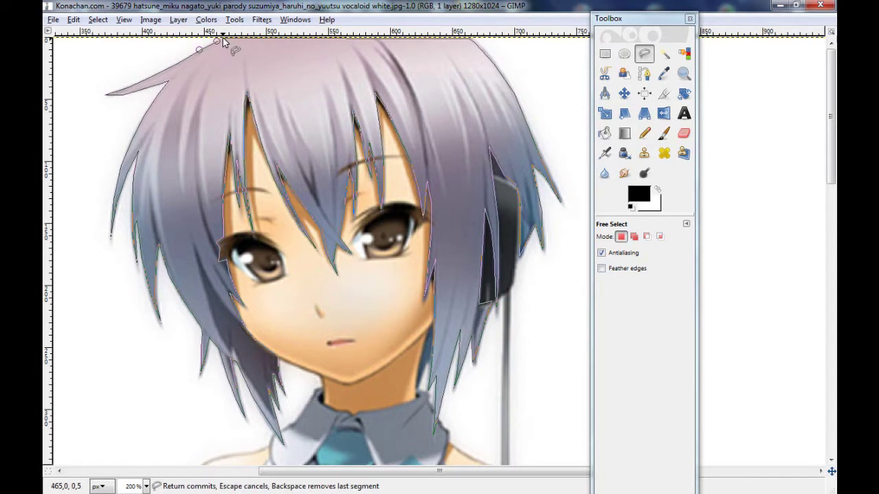
click(220, 41)
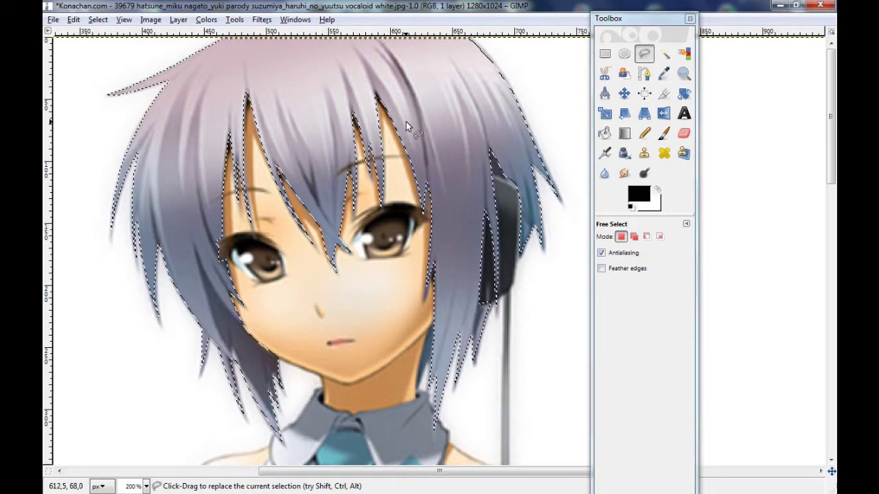
key(ctrl+c)
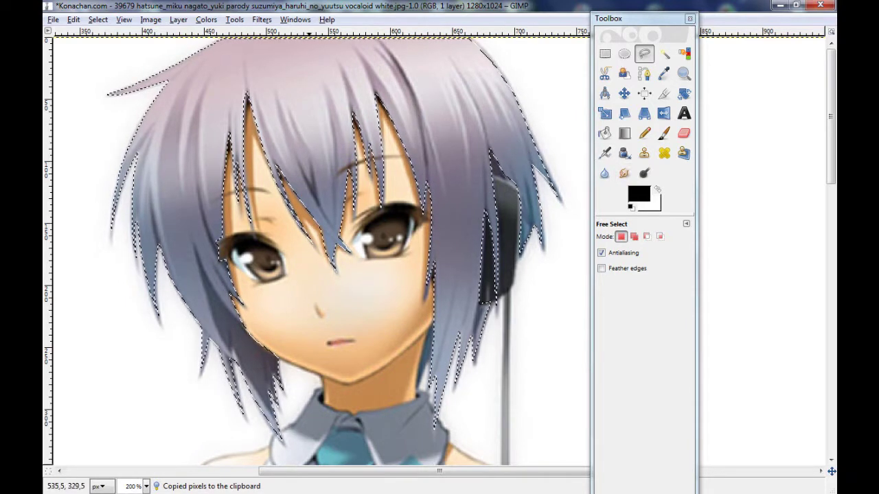
Show the Layers dialog from Windows > Dockable Dialogs
click(297, 19)
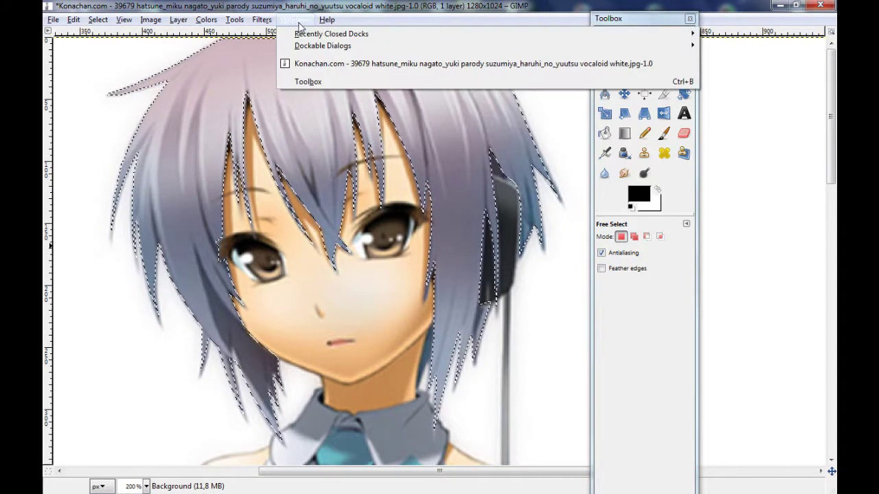
click(297, 20)
click(296, 21)
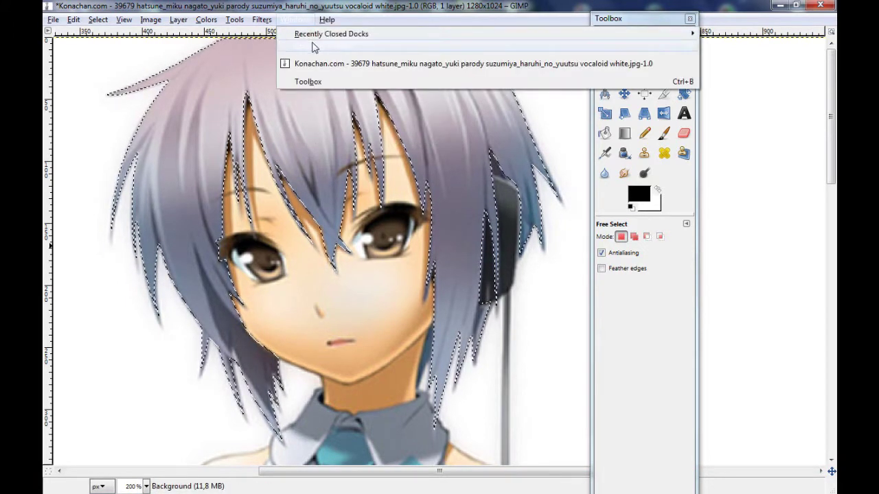
mouse_move(258, 30)
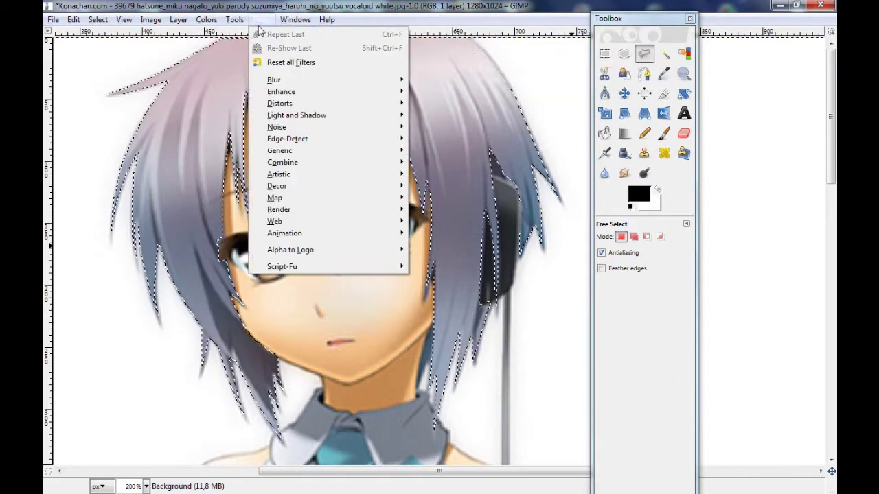
mouse_move(297, 19)
mouse_move(306, 49)
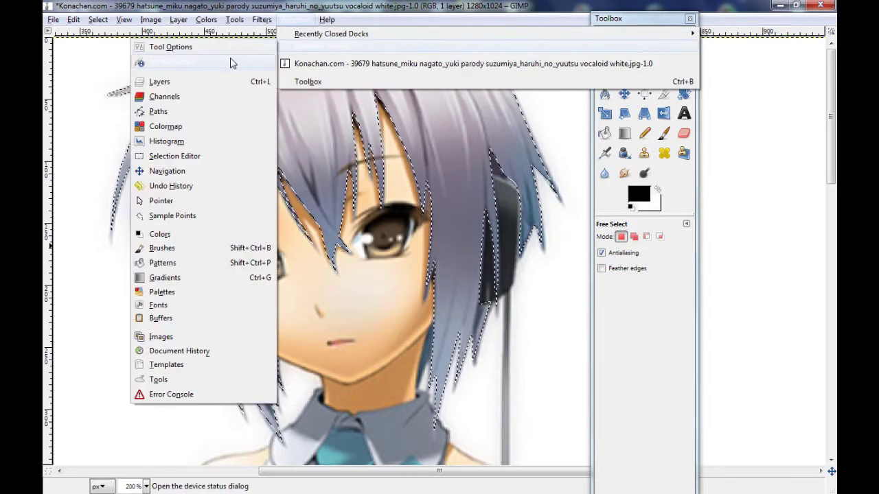
click(165, 82)
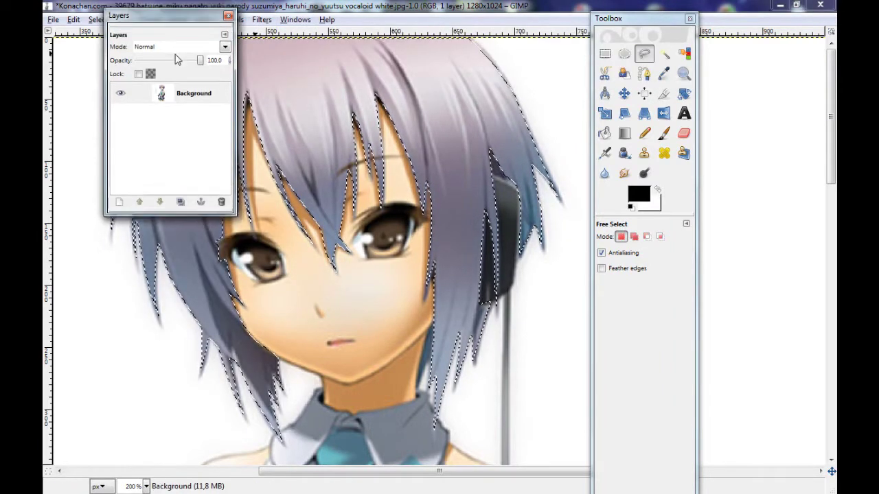
Add a transparent layer named New Layer above Background
right_click(331, 99)
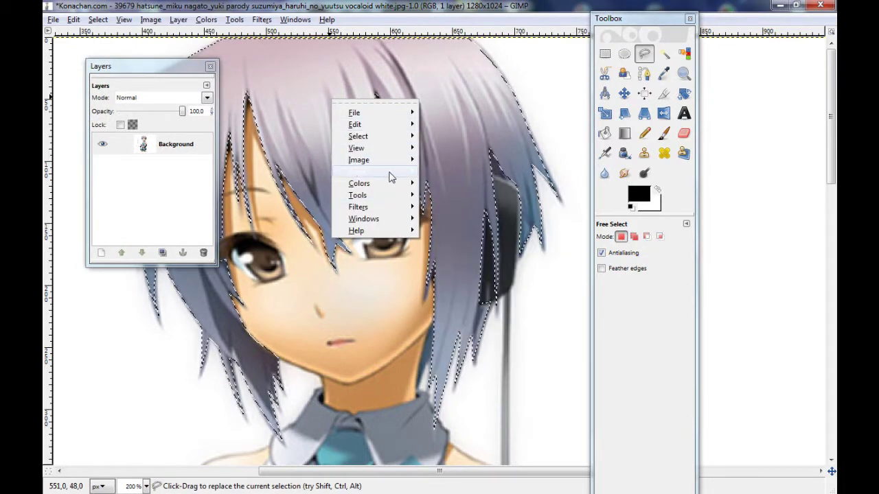
mouse_move(388, 177)
click(439, 178)
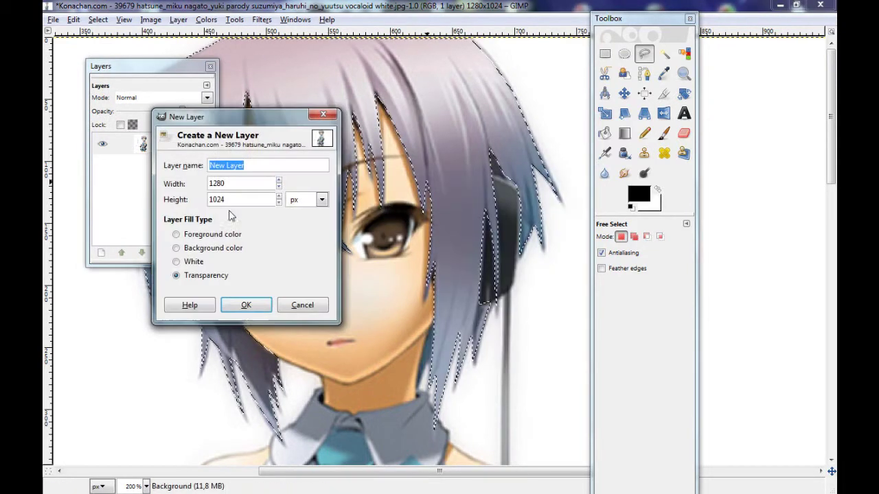
click(246, 305)
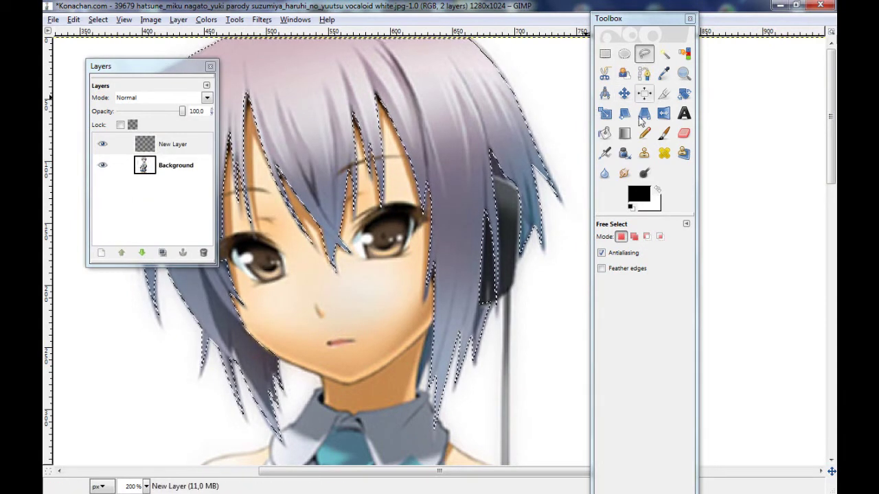
Choose Bucket Fill and set the foreground colour to vivid blue 3d1aef at hue 250
click(605, 135)
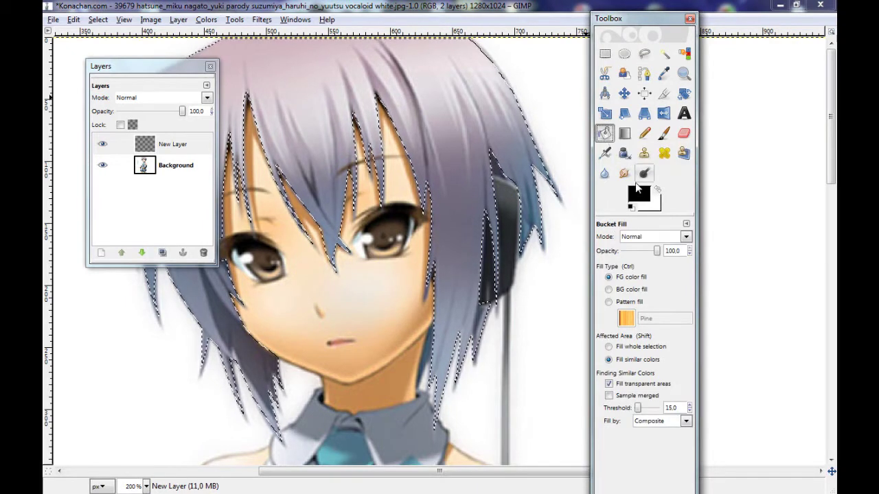
click(638, 195)
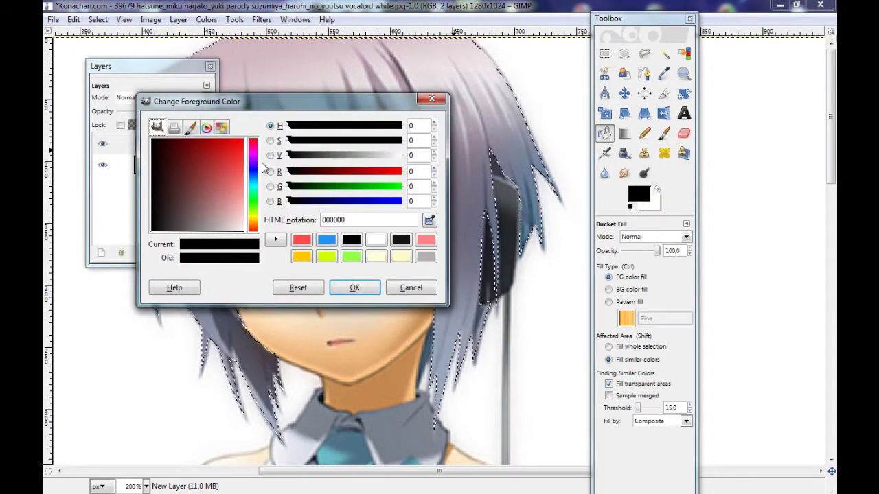
click(253, 172)
drag(235, 166, 240, 151)
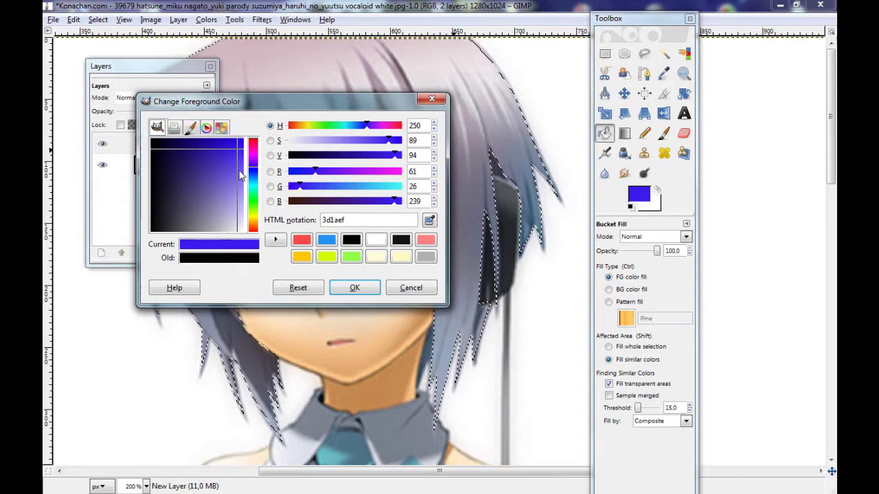
click(364, 288)
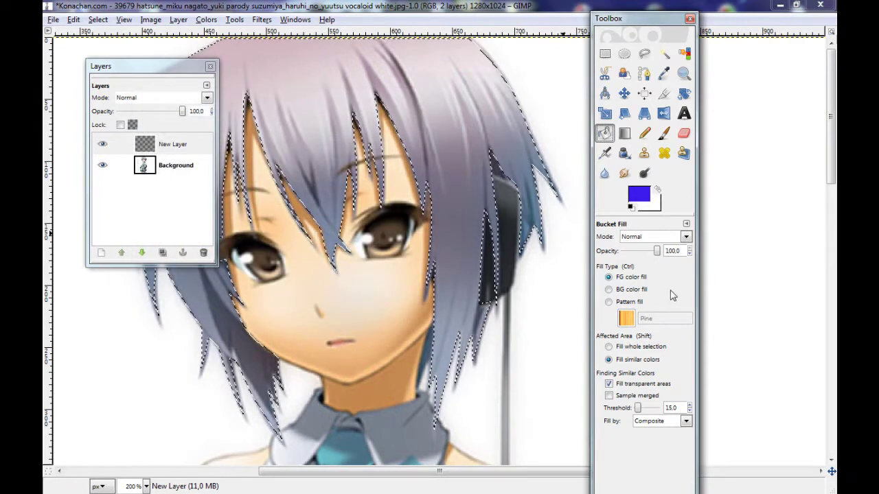
Fill the whole hair selection on New Layer with blue and move the Layers dialog aside
click(608, 346)
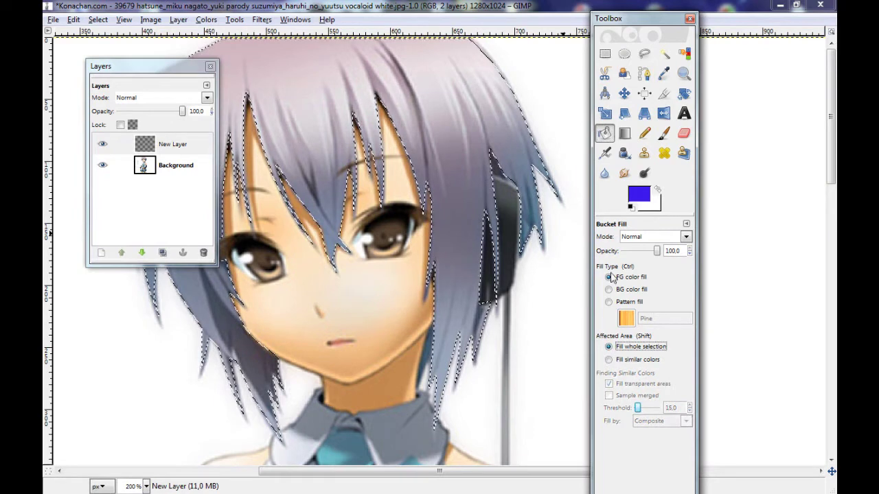
click(314, 82)
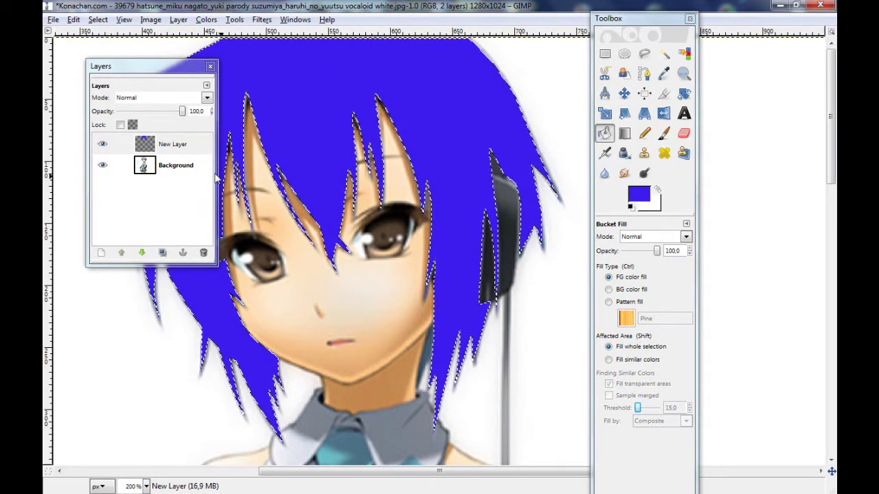
drag(152, 67, 645, 128)
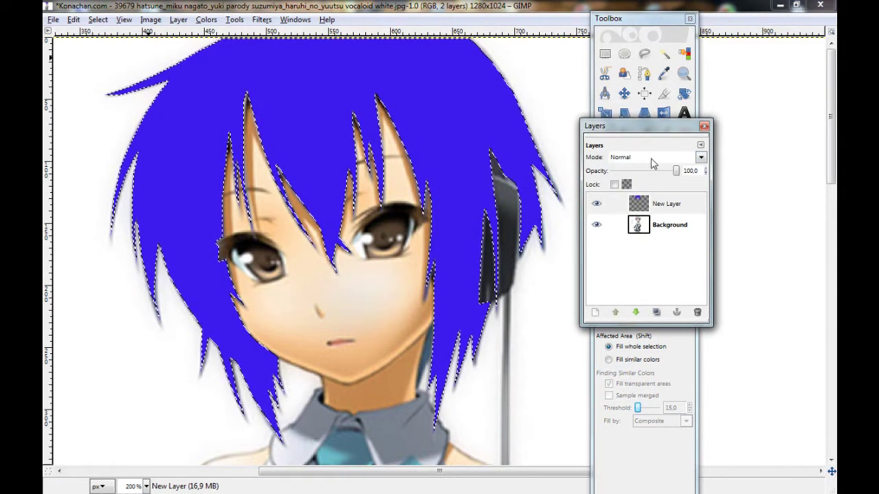
click(700, 158)
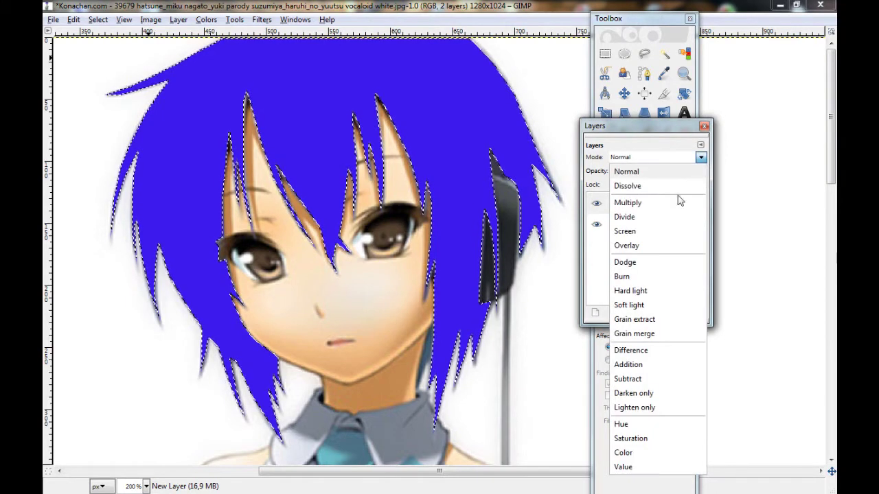
Set New Layer to Color mode at 73.3 opacity, then zoom out to 50%
click(630, 455)
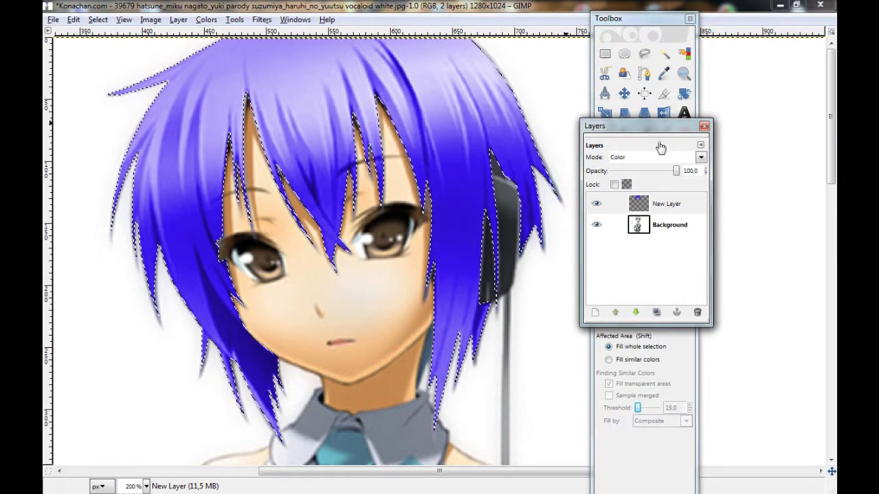
drag(678, 174, 634, 177)
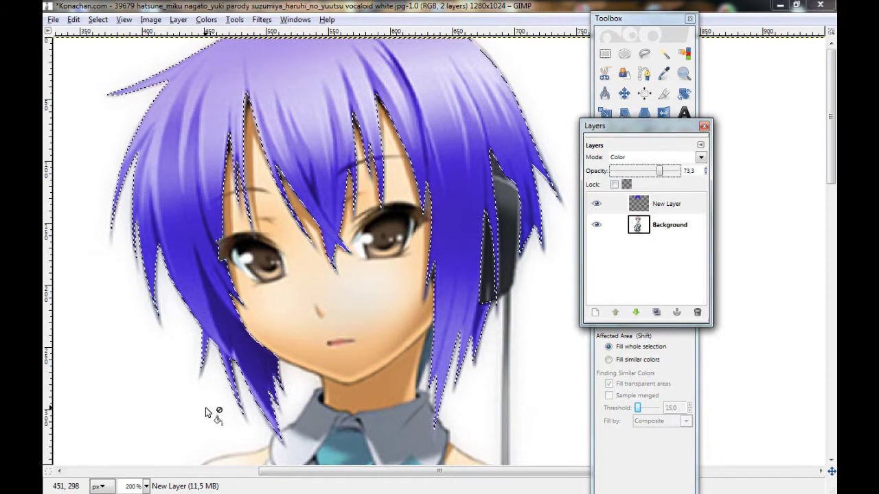
click(145, 486)
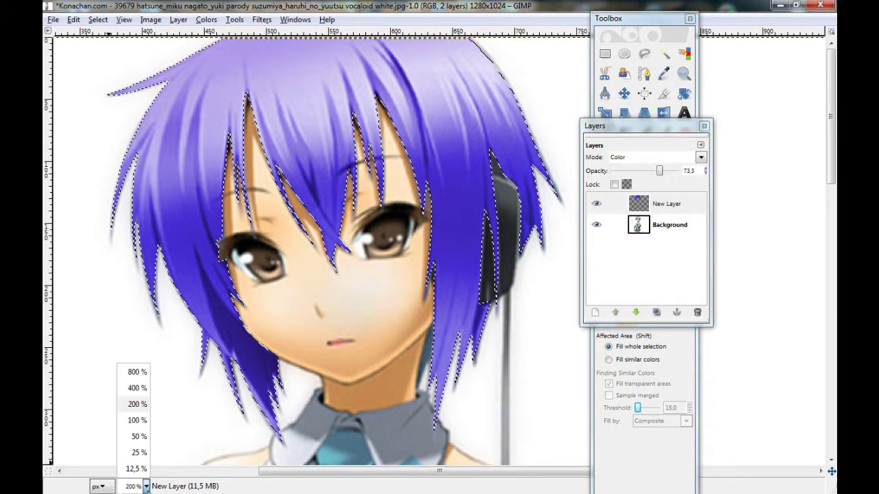
click(139, 438)
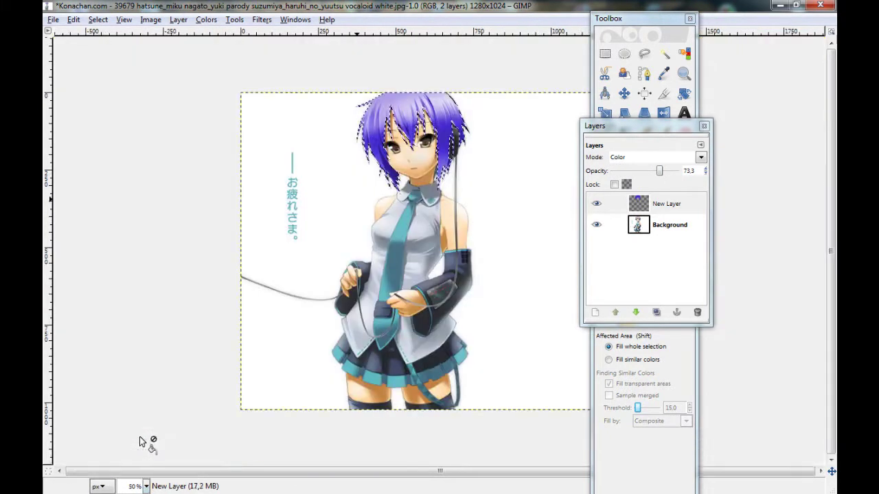
Deselect the hair, clear the blue from New Layer, and delete that layer
click(607, 55)
click(502, 157)
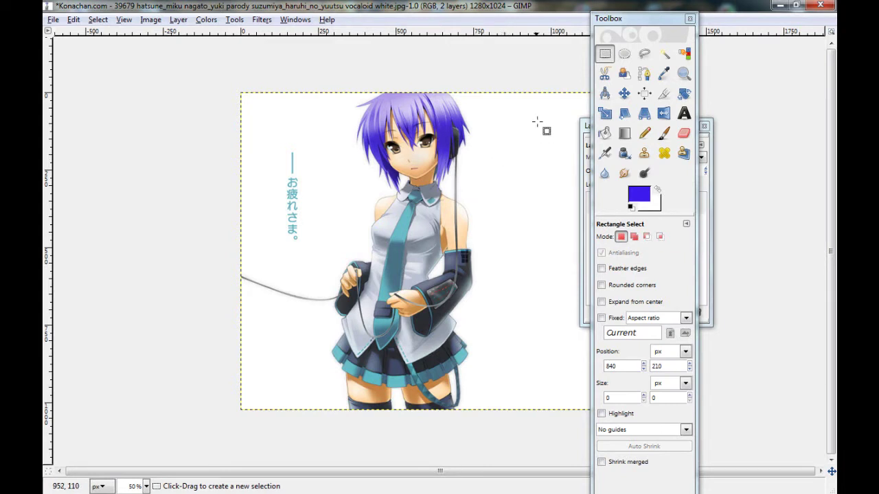
click(707, 188)
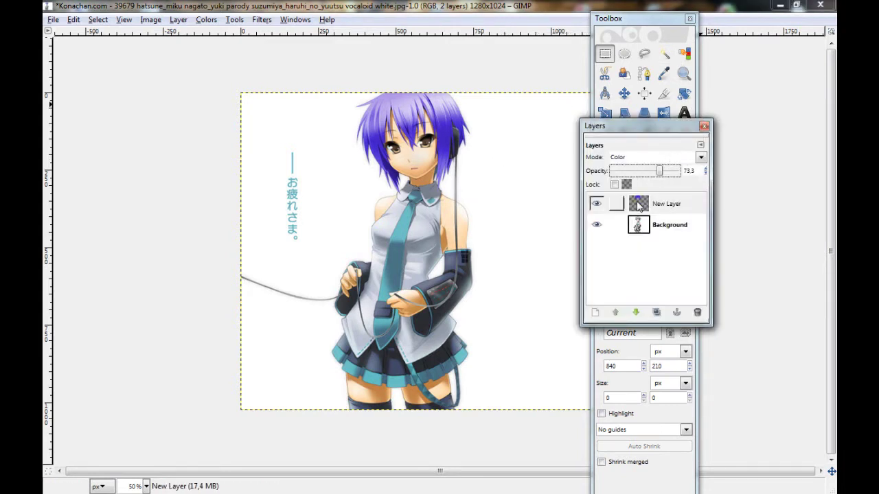
key(Delete)
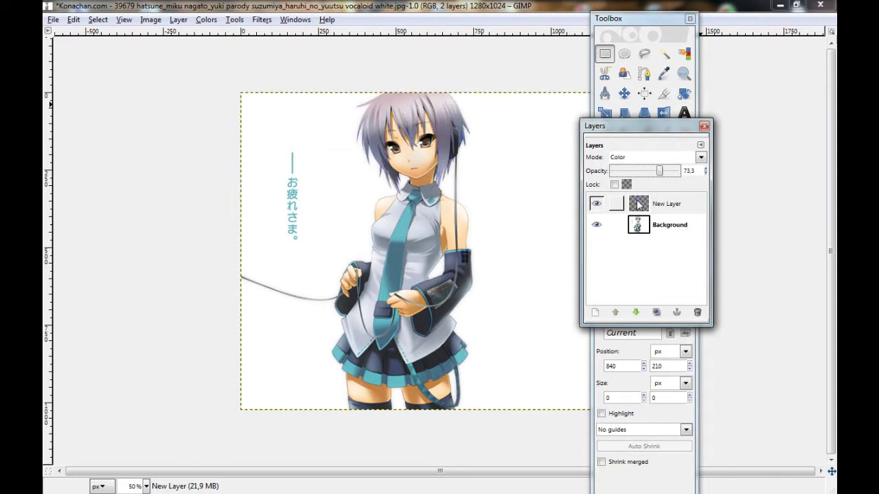
right_click(639, 201)
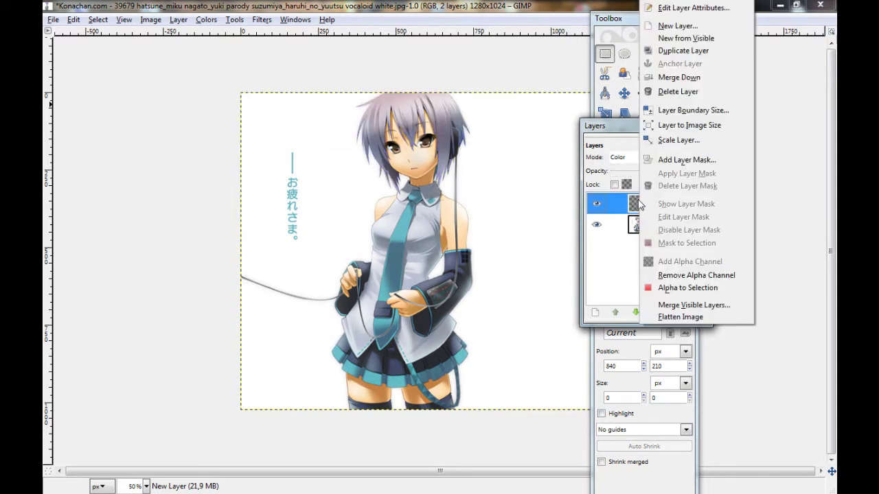
click(681, 92)
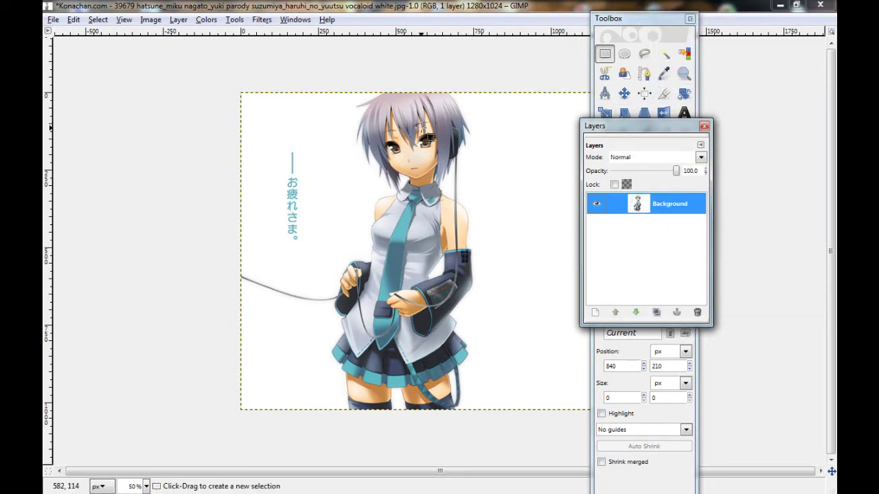
Paste the copied hair onto the image as a floating selection
right_click(380, 131)
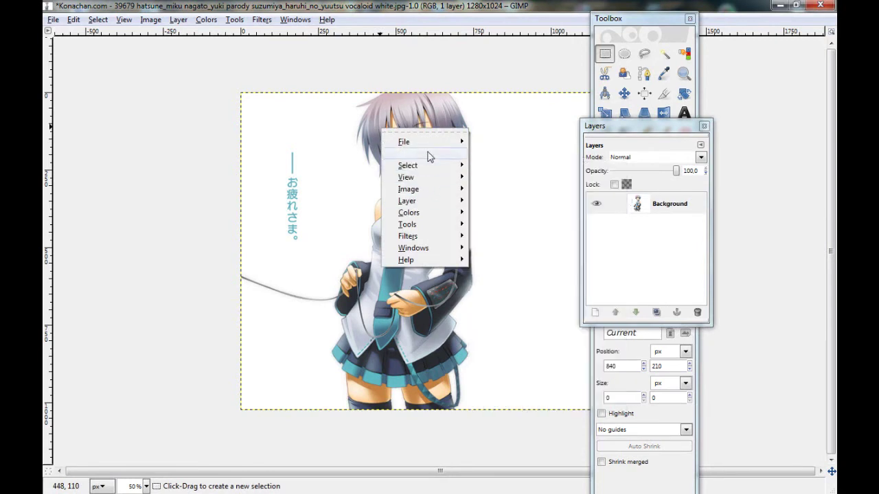
mouse_move(429, 154)
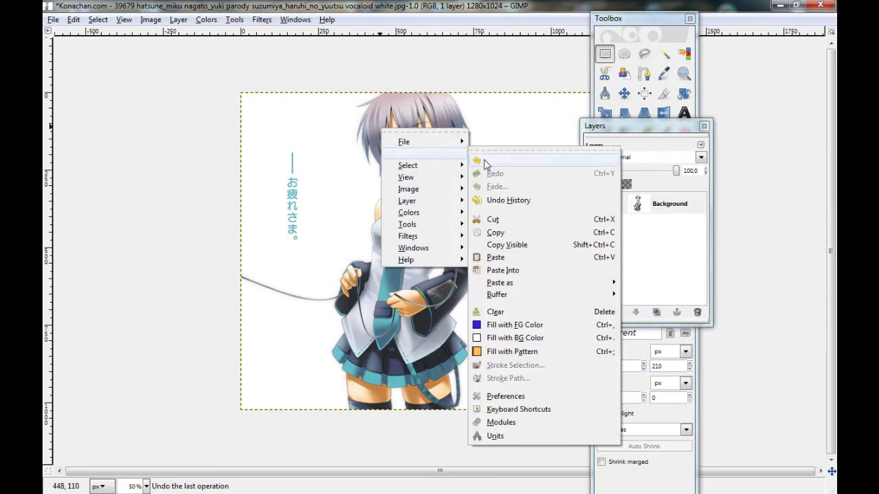
click(497, 258)
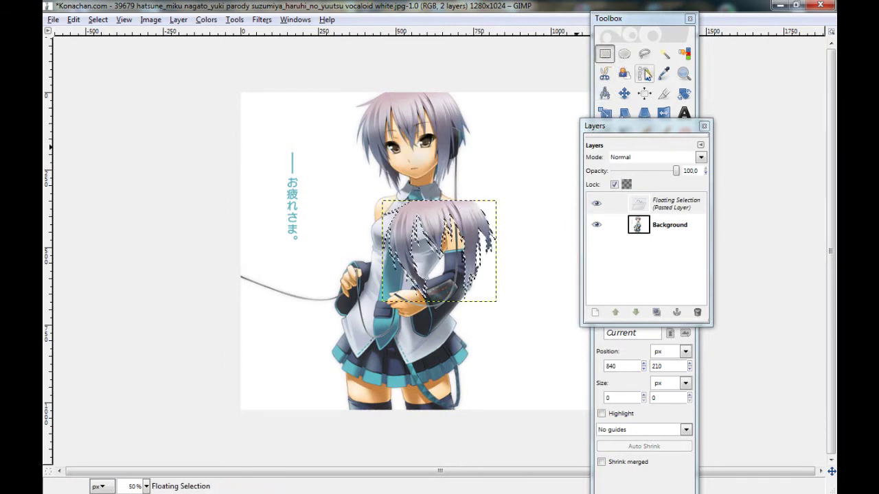
Drag the floating hair with the Move tool to line it up over the head
click(640, 126)
click(624, 94)
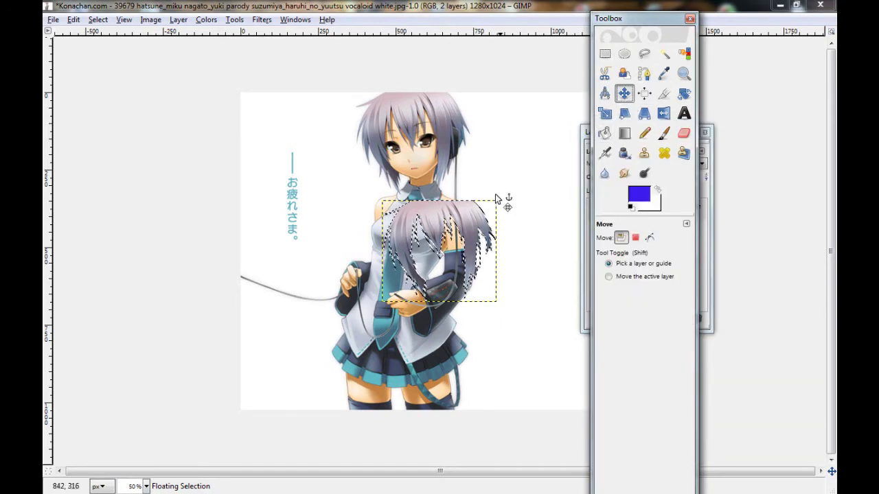
drag(431, 238, 406, 112)
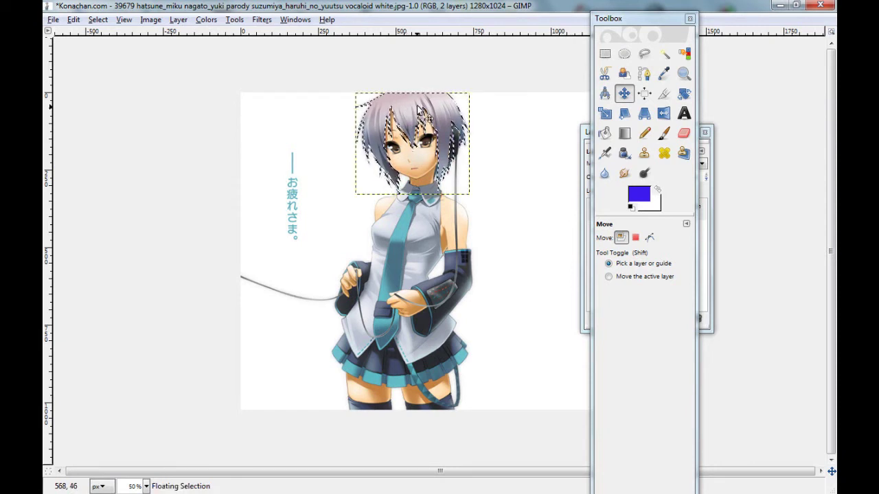
drag(402, 106, 425, 87)
drag(411, 89, 399, 106)
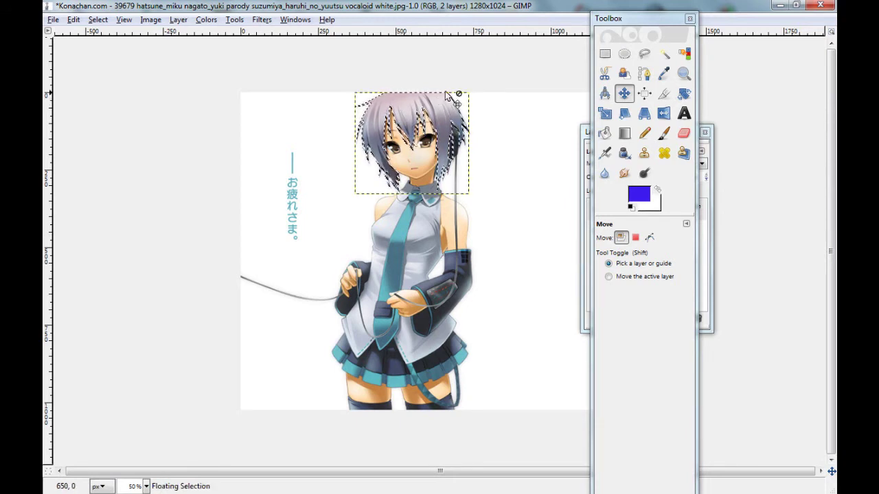
Zoom to 100% and raise the Value curve in Curves to lighten the hair
click(205, 20)
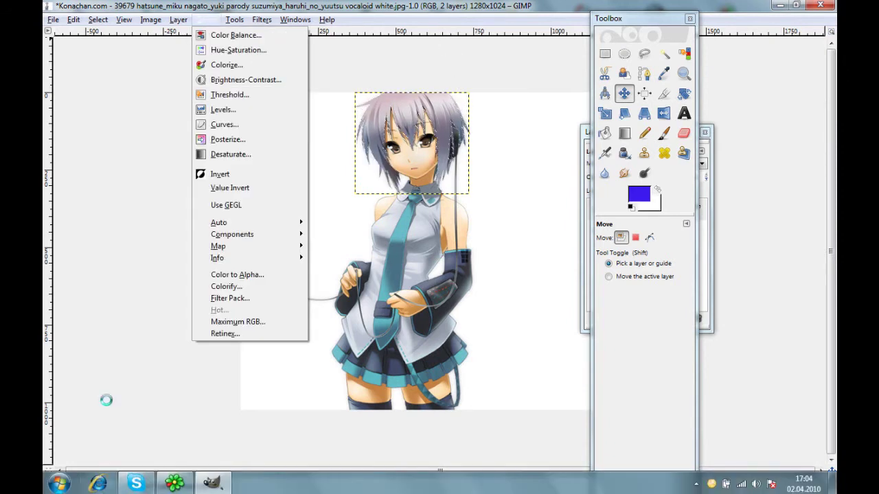
click(147, 486)
click(147, 486)
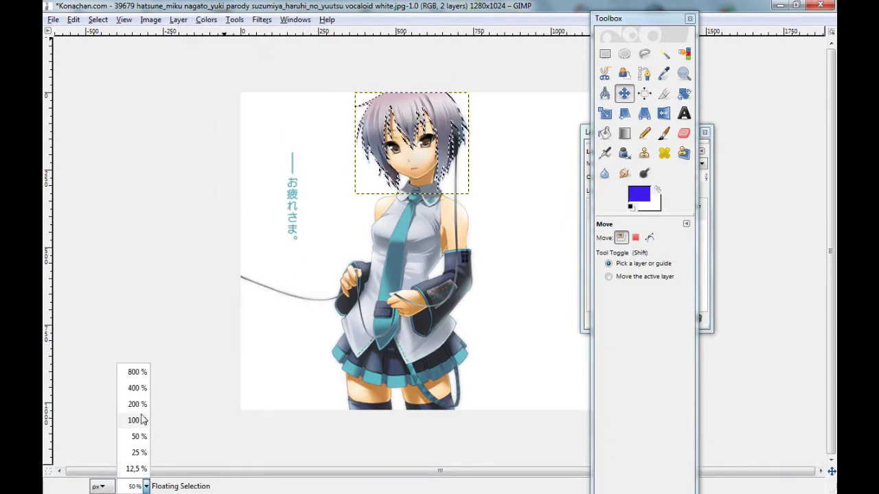
click(135, 418)
scroll(370, 244, up, 3)
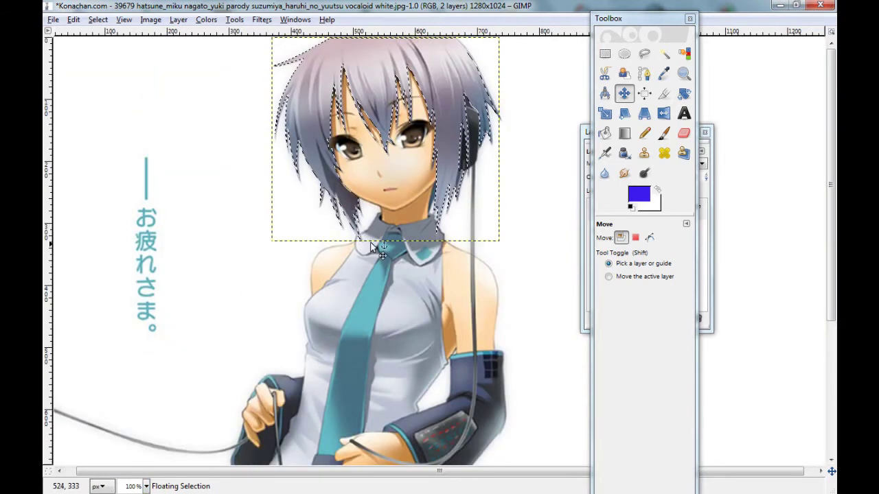
click(207, 21)
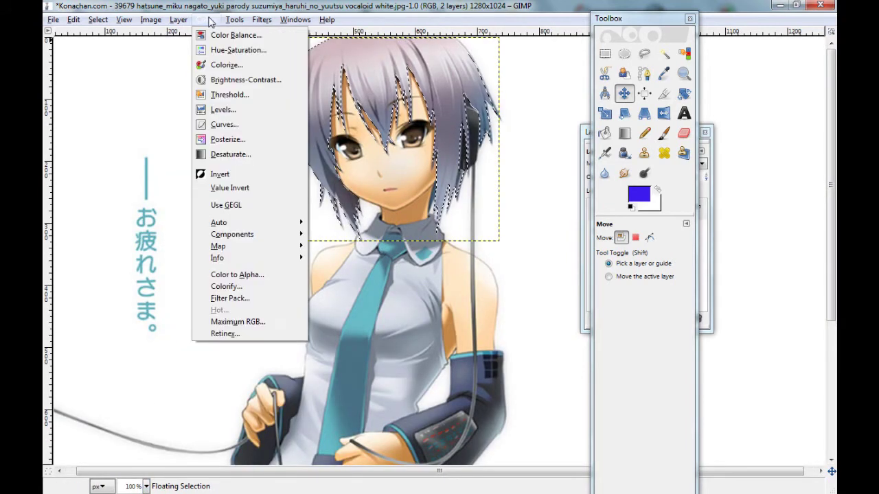
click(227, 125)
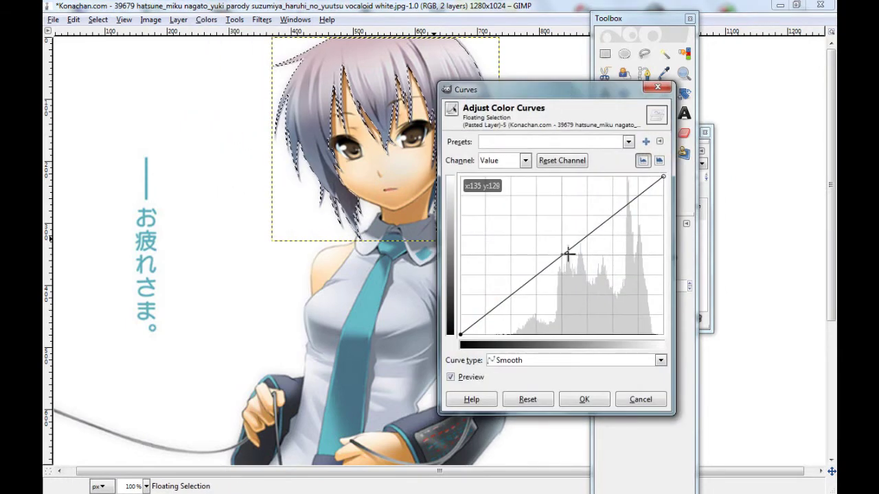
drag(561, 254, 524, 241)
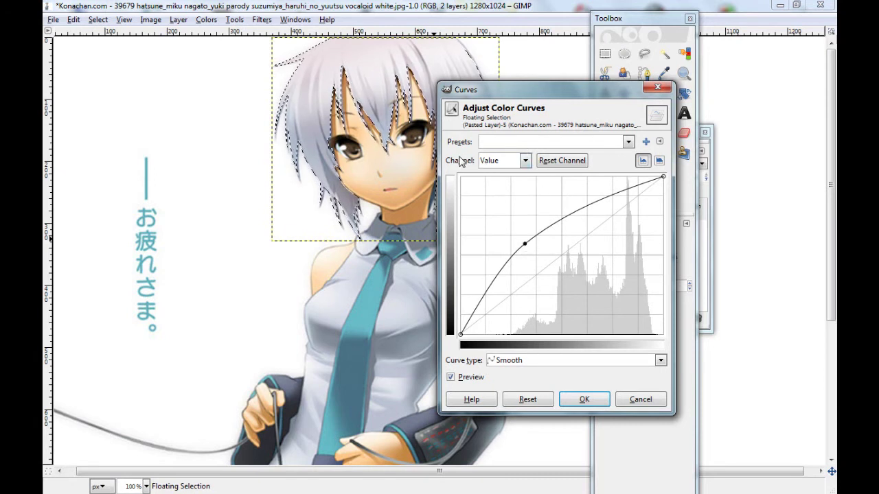
Boost the Red and Green curves so the hair previews pale cream
click(525, 161)
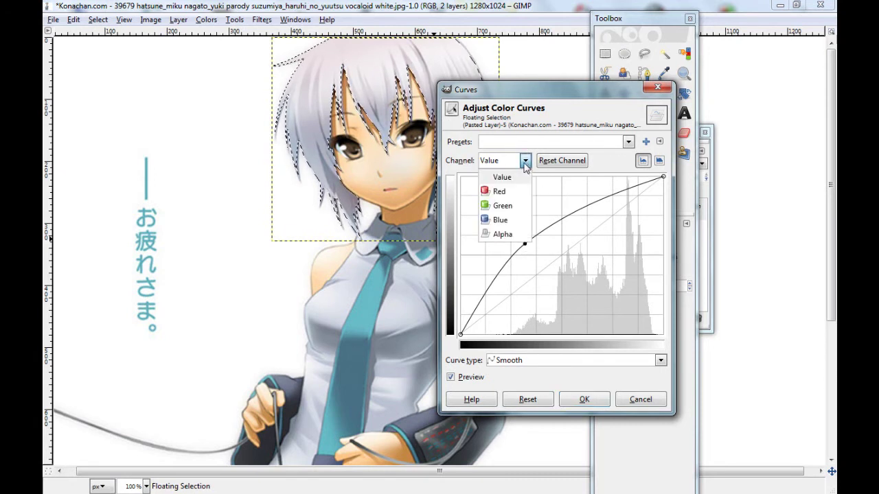
click(496, 193)
drag(553, 263, 470, 252)
click(524, 162)
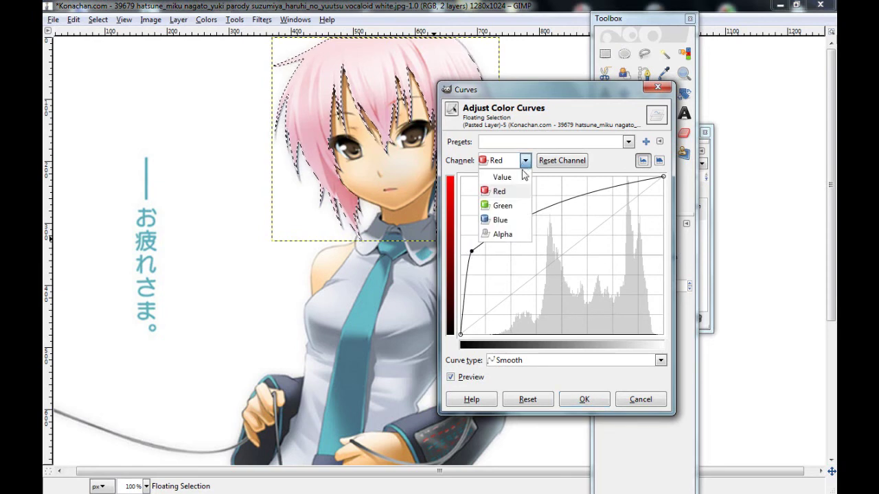
click(503, 206)
drag(534, 279, 497, 266)
click(524, 161)
click(500, 228)
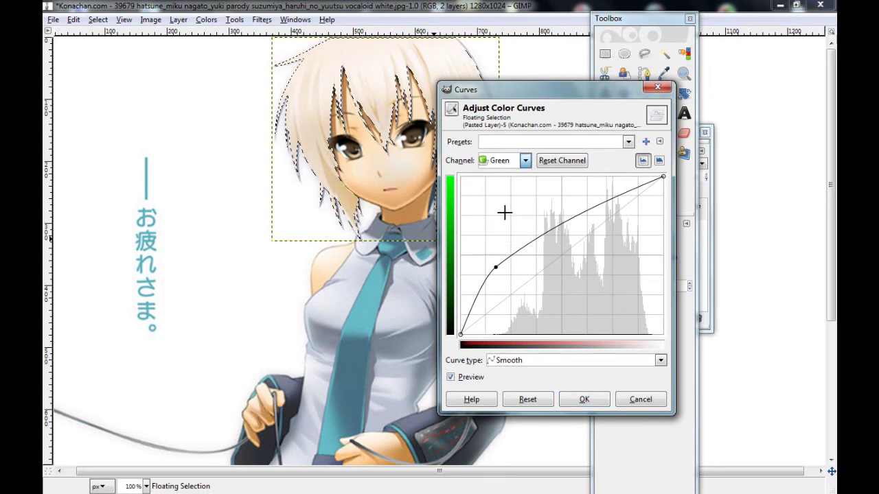